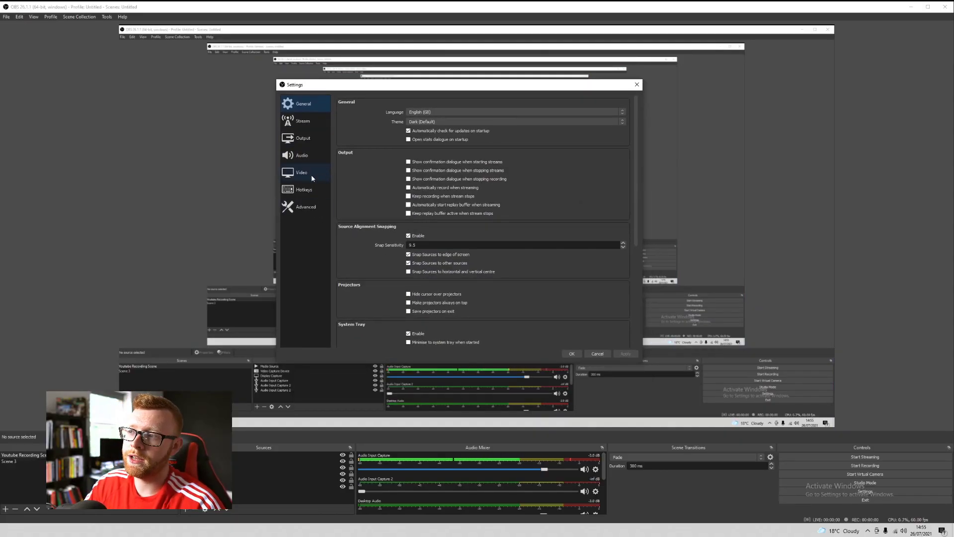
# Step: On the Video page, set the base (canvas) resolution to 1280x720
pyautogui.click(312, 175)
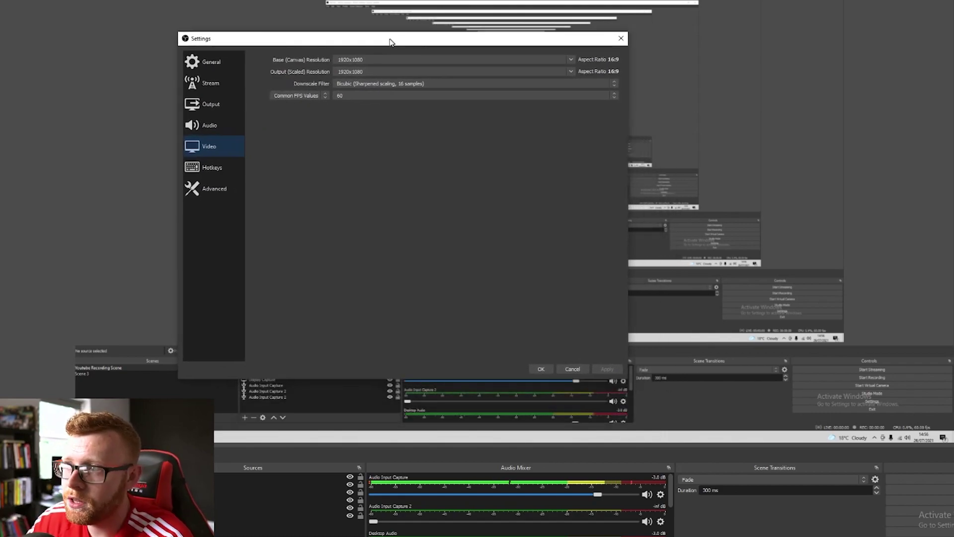
pyautogui.write('2560x1440')
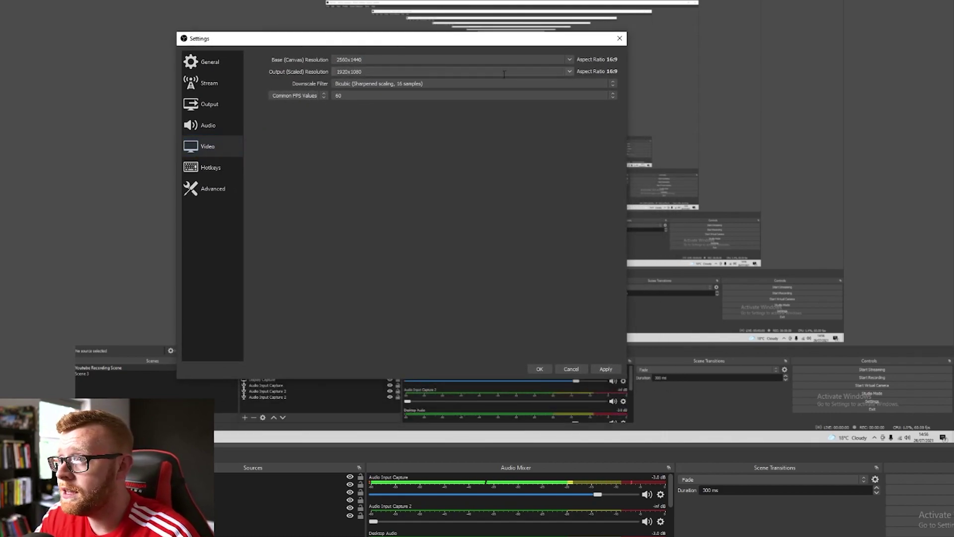
pyautogui.click(570, 58)
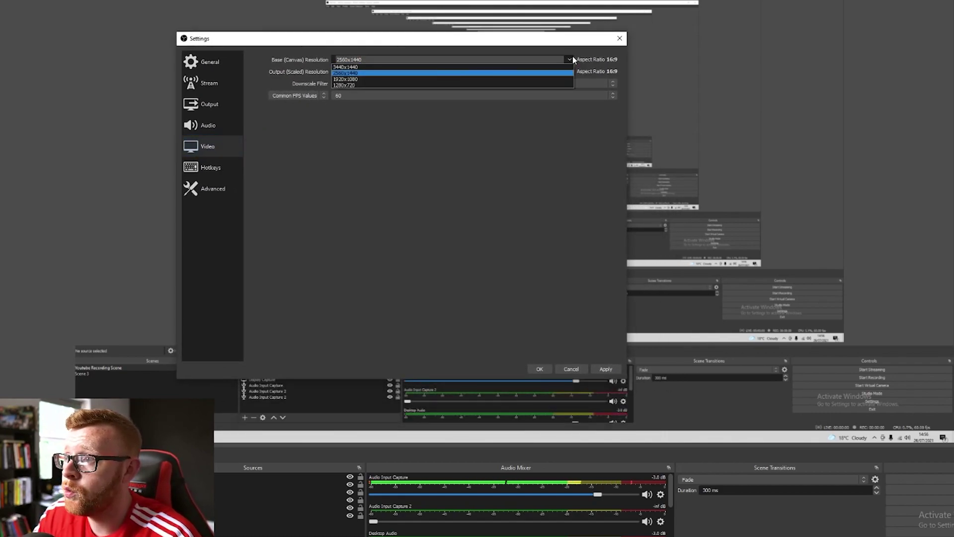
pyautogui.click(374, 85)
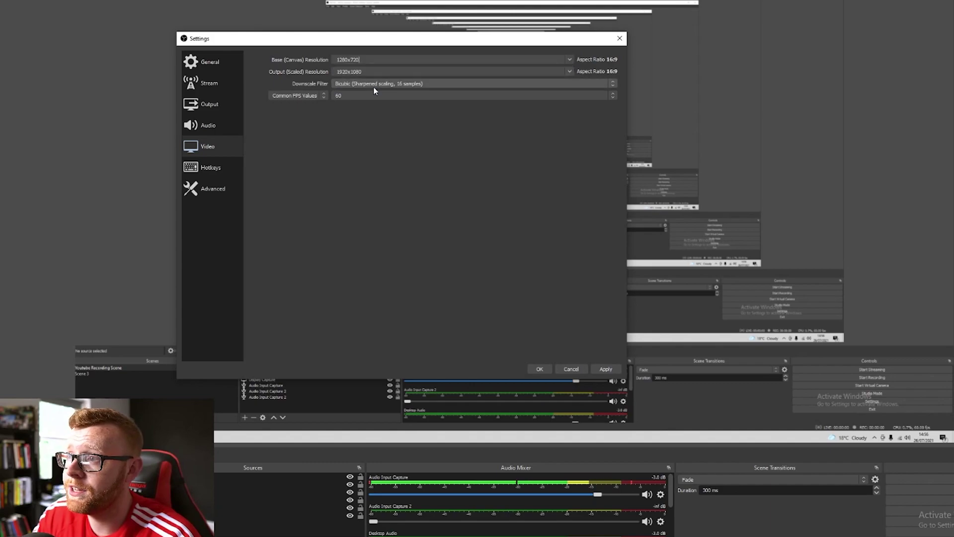
# Step: Set the output (scaled) resolution to 1280x720 and the downscale filter to Bilinear
pyautogui.click(568, 72)
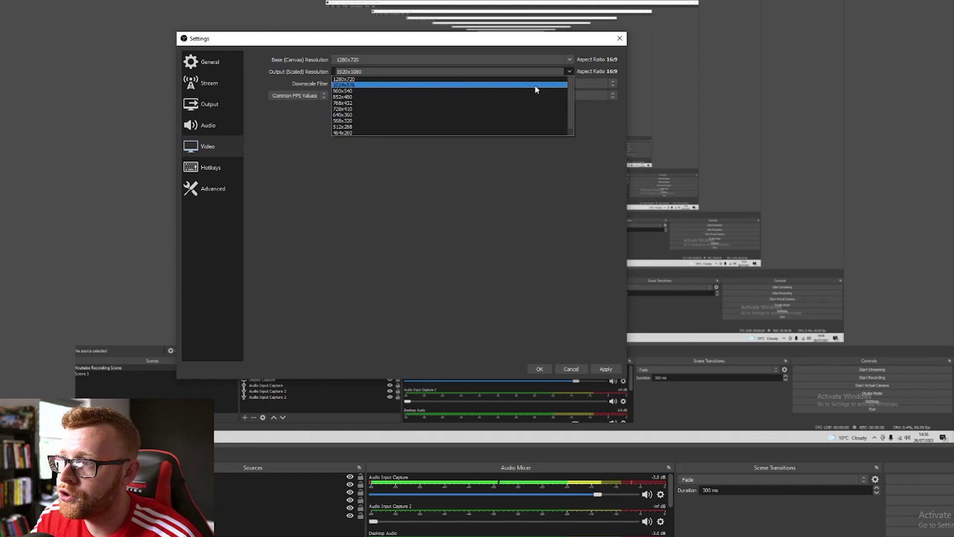
pyautogui.click(536, 79)
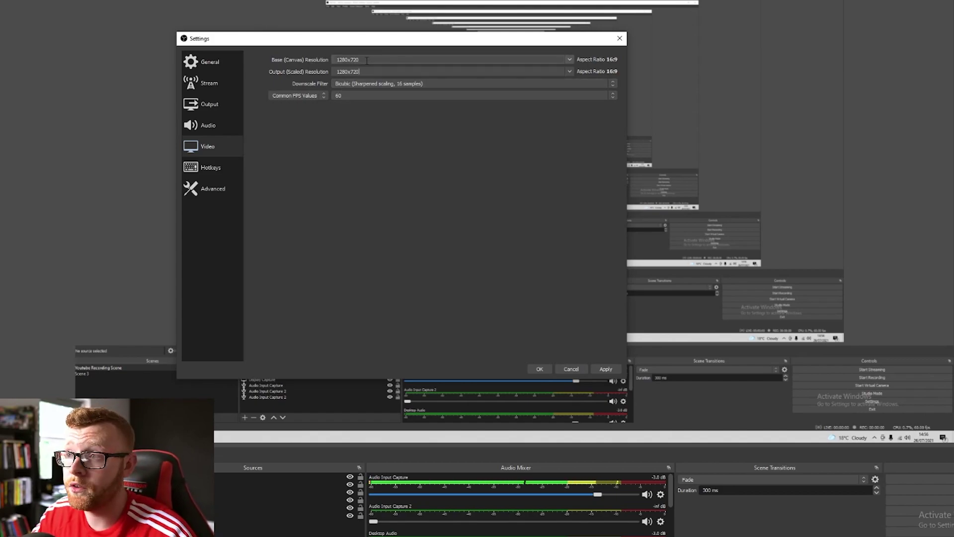
pyautogui.click(367, 85)
pyautogui.click(371, 94)
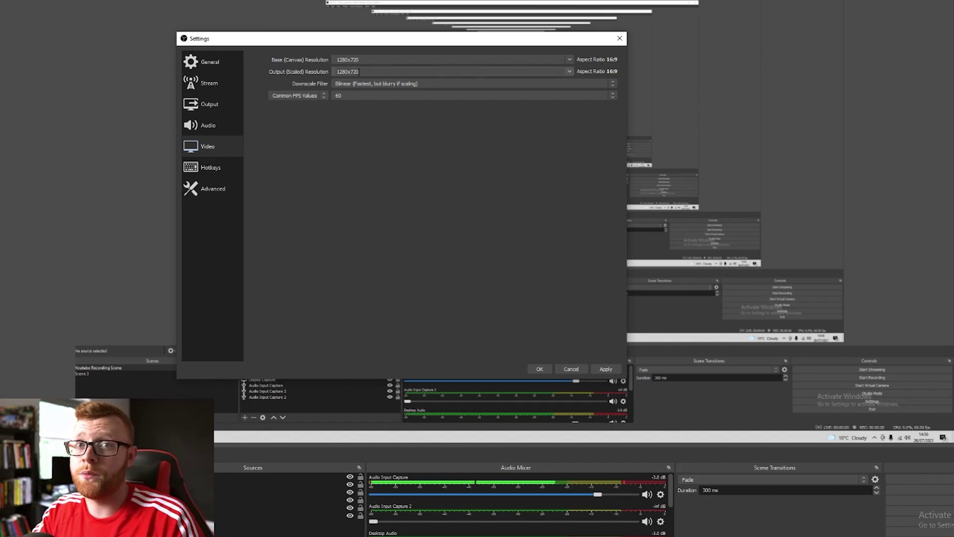
# Step: Try an 852x480 output with Bicubic filtering, then undo a typed 768x432 resolution
pyautogui.click(572, 70)
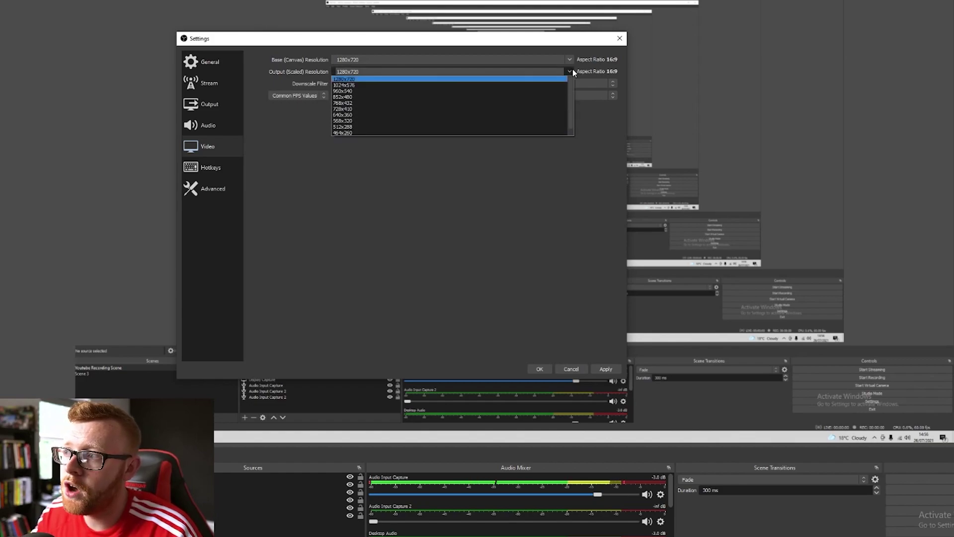
pyautogui.click(514, 98)
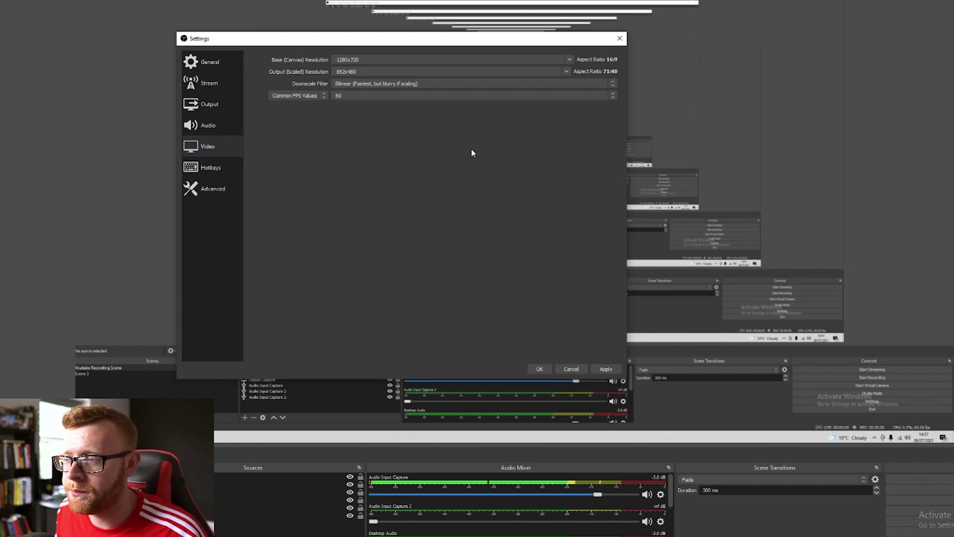
pyautogui.click(378, 79)
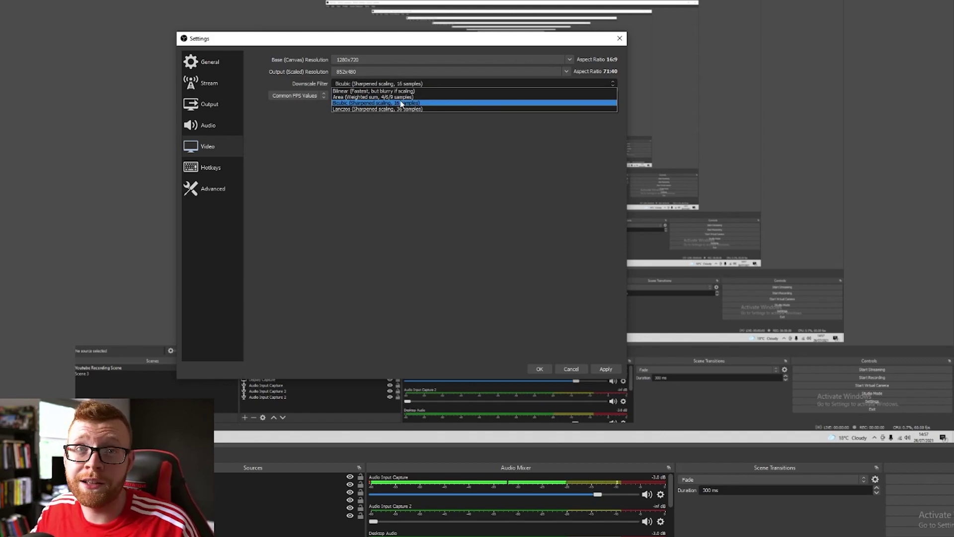
pyautogui.click(375, 77)
pyautogui.doubleClick(348, 71)
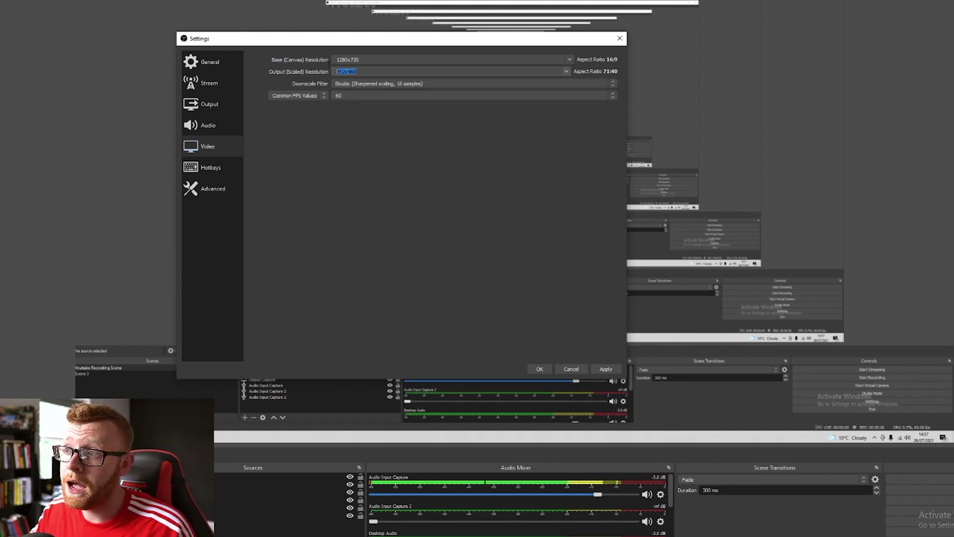
pyautogui.write('768x432')
pyautogui.hotkey('ctrl', 'z')
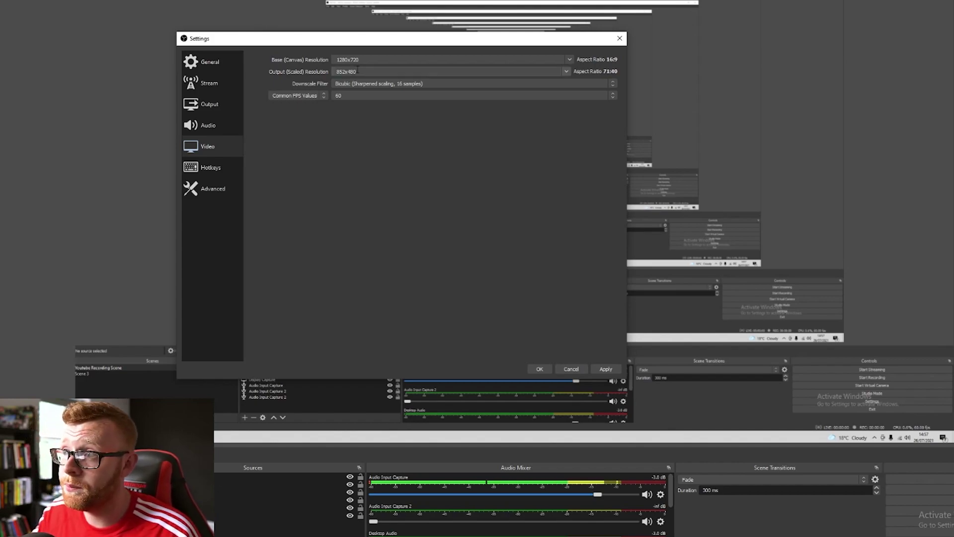
# Step: Restore 1280x720 output with the Bilinear filter and set Common FPS Values to 30
pyautogui.click(564, 70)
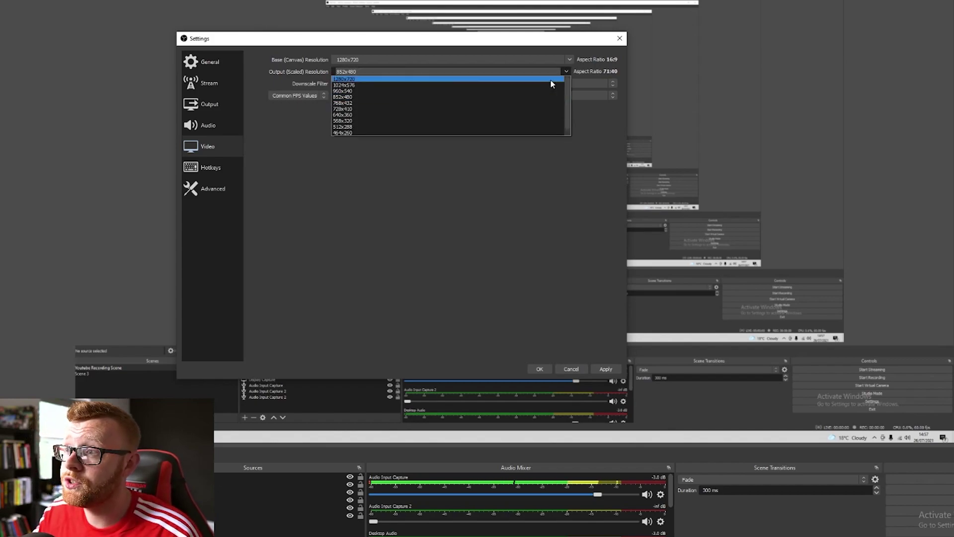
pyautogui.click(440, 80)
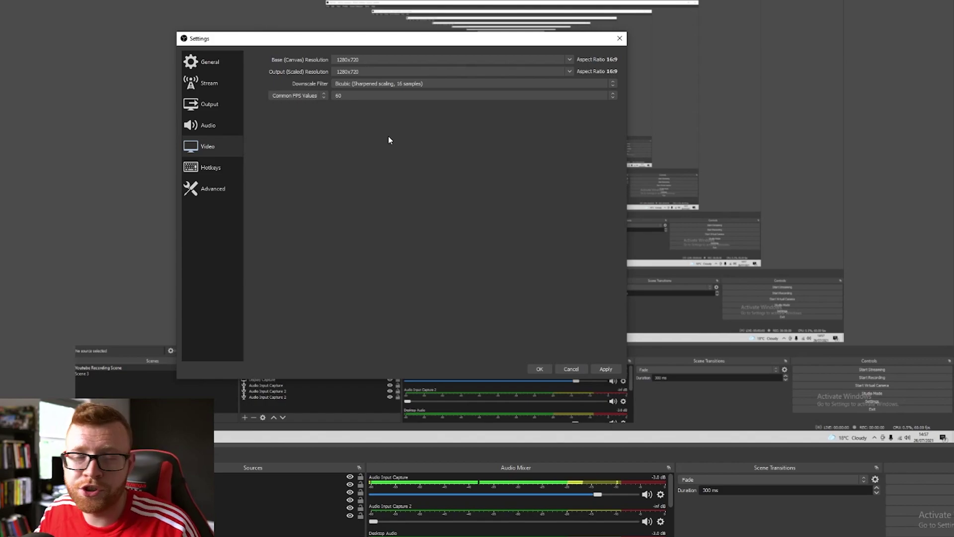
pyautogui.click(366, 84)
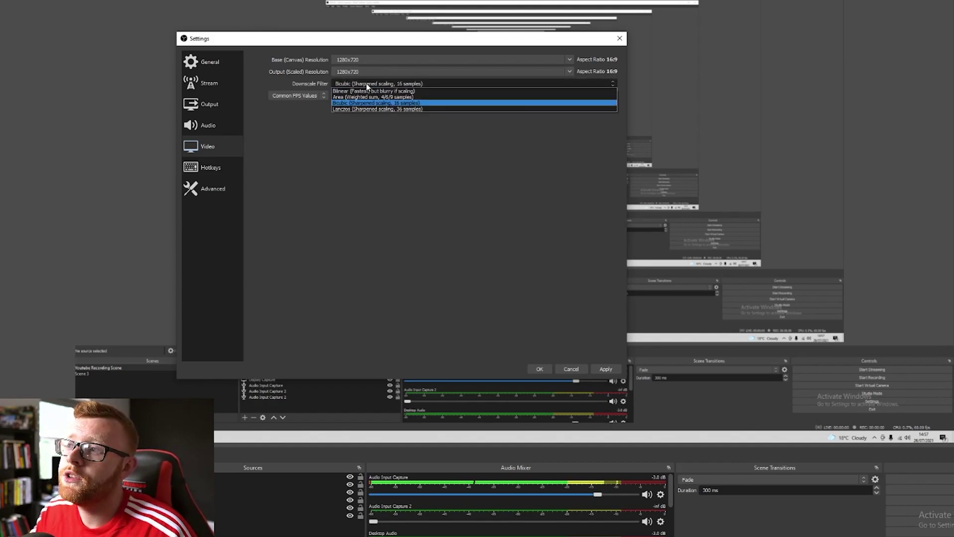
pyautogui.click(364, 91)
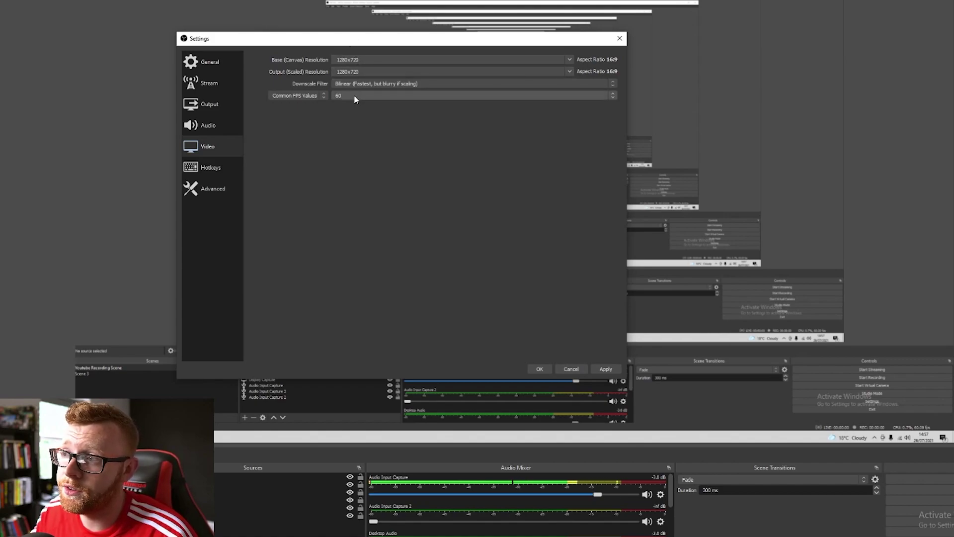
pyautogui.click(354, 95)
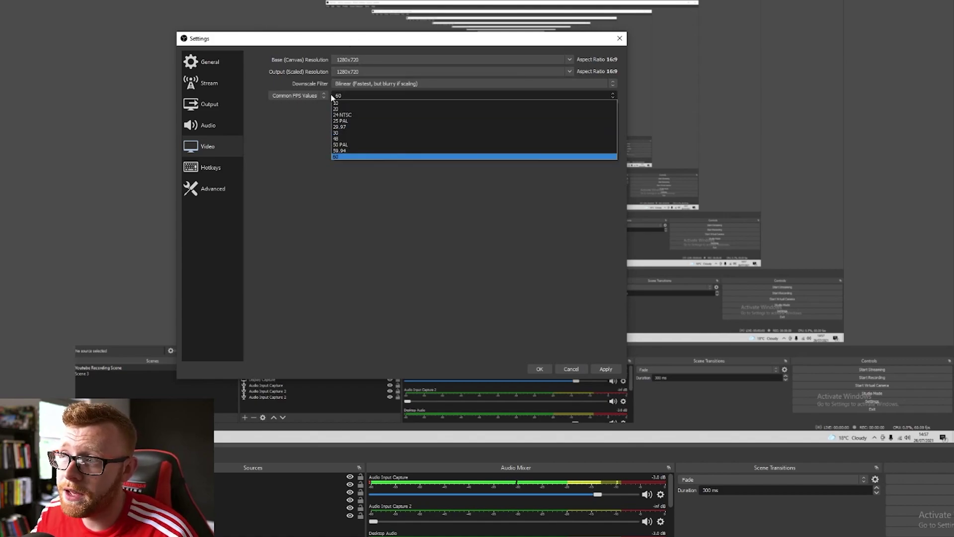
pyautogui.click(351, 133)
pyautogui.click(210, 105)
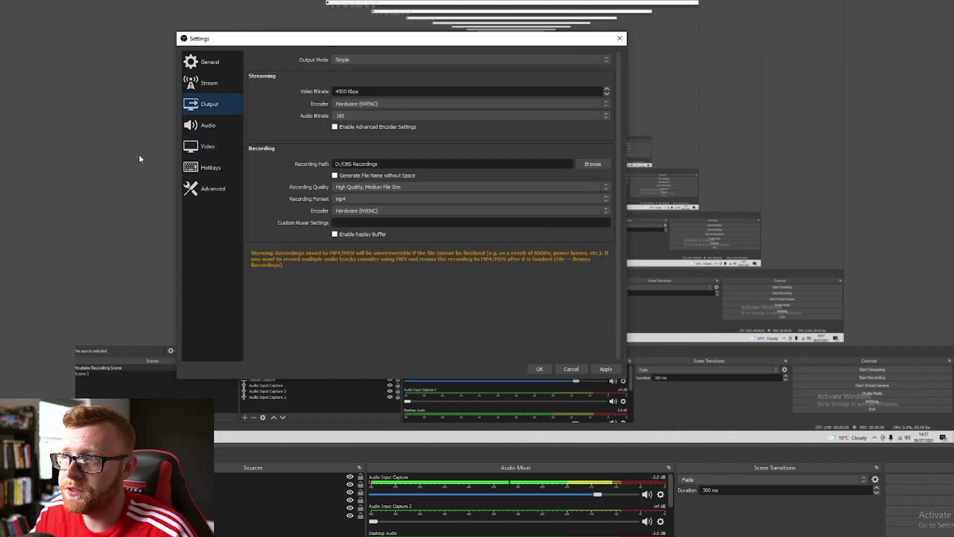
# Step: Change Output Mode to Advanced and confirm the streaming encoder stays on x264
pyautogui.click(364, 57)
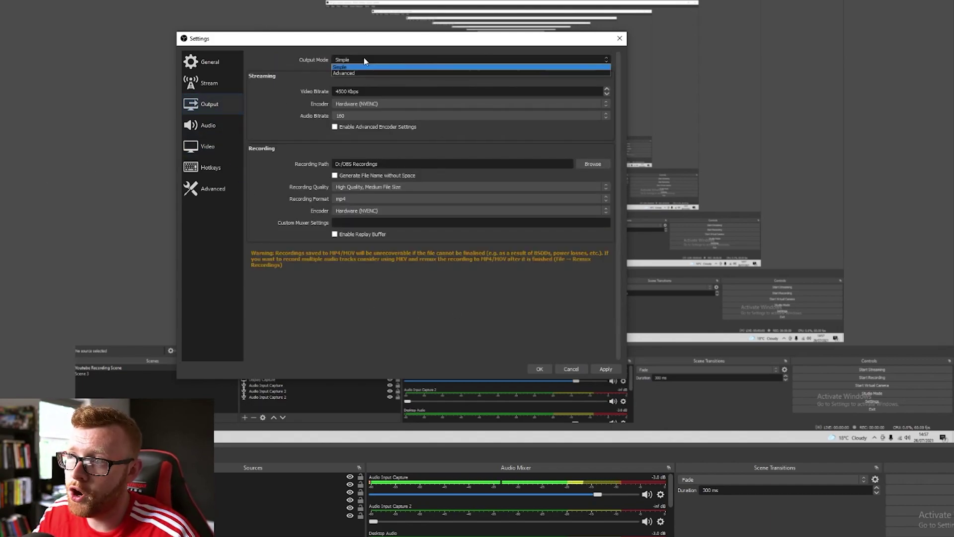
pyautogui.click(364, 68)
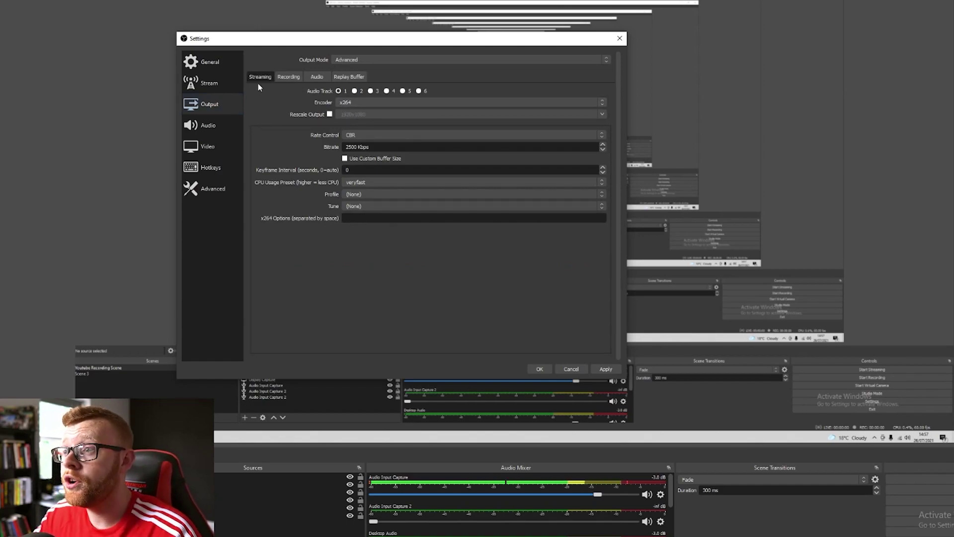
pyautogui.click(351, 103)
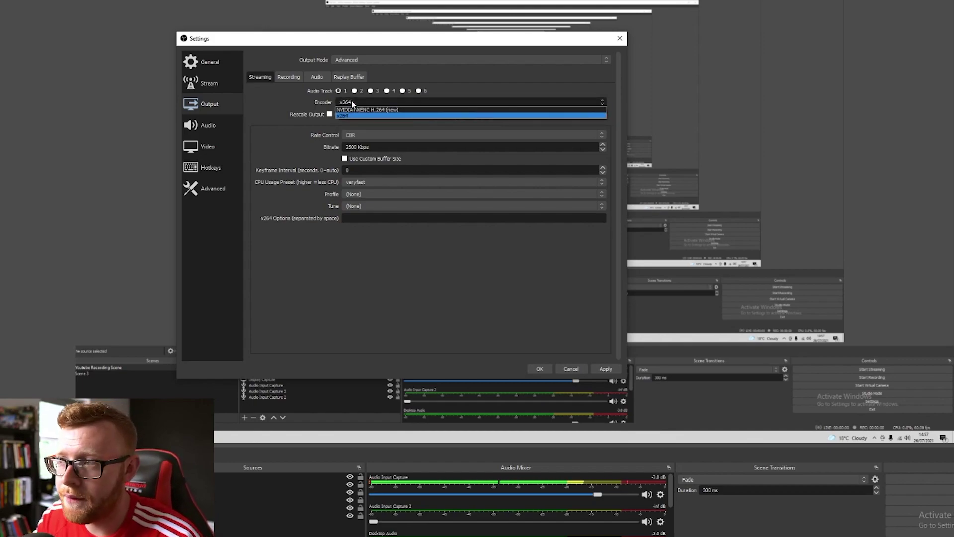
pyautogui.click(281, 96)
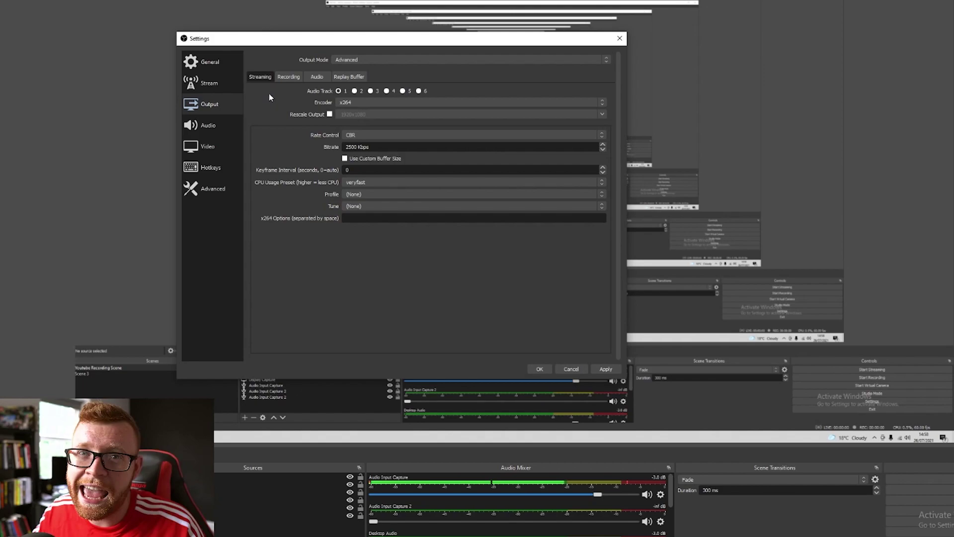
pyautogui.click(354, 102)
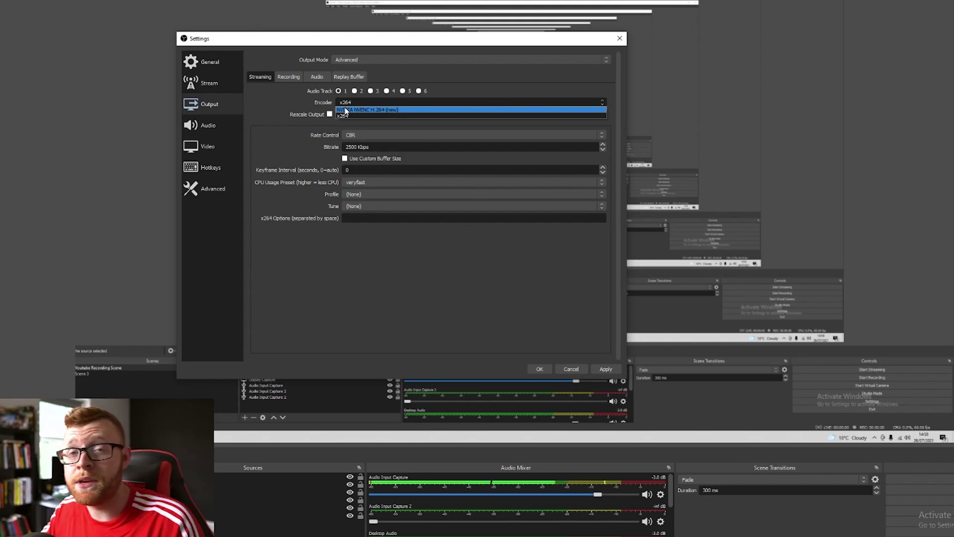
pyautogui.click(362, 103)
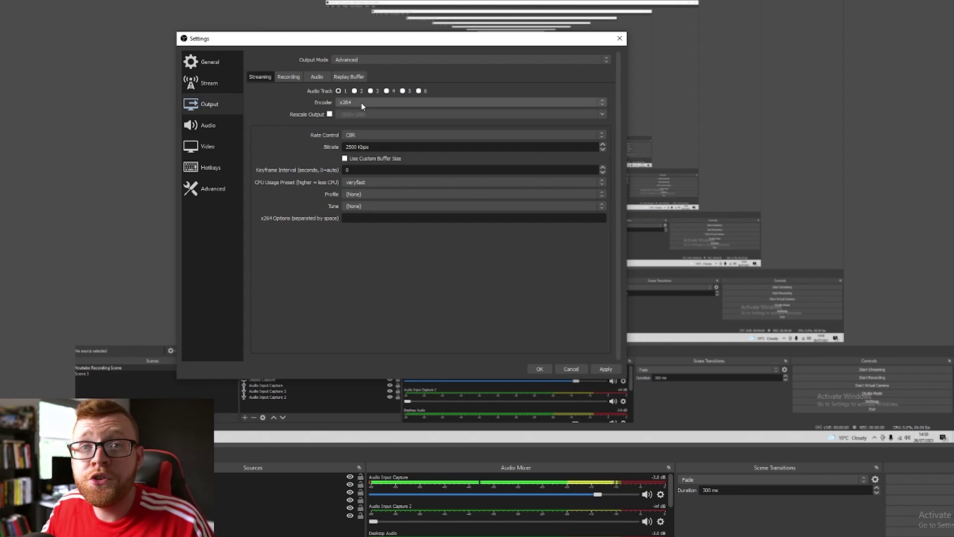
pyautogui.click(362, 102)
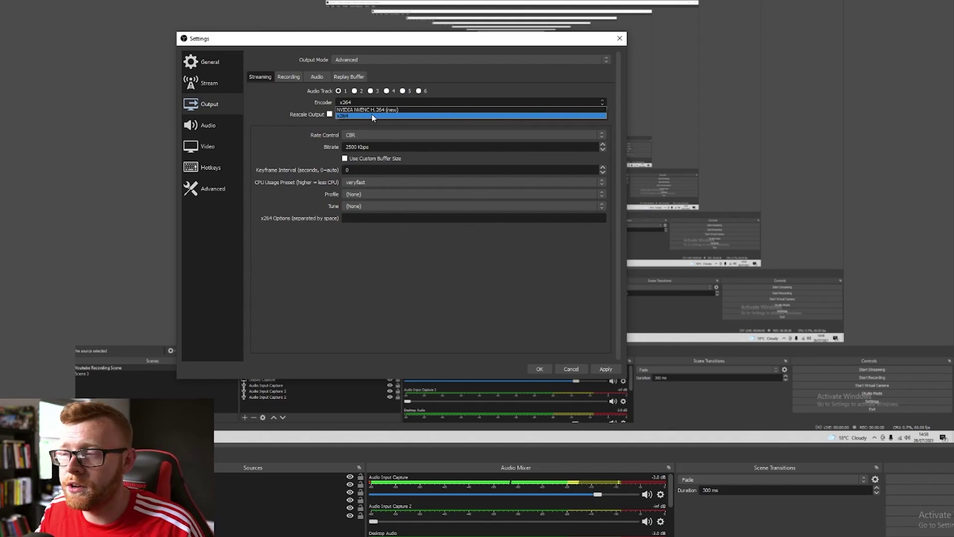
pyautogui.click(372, 114)
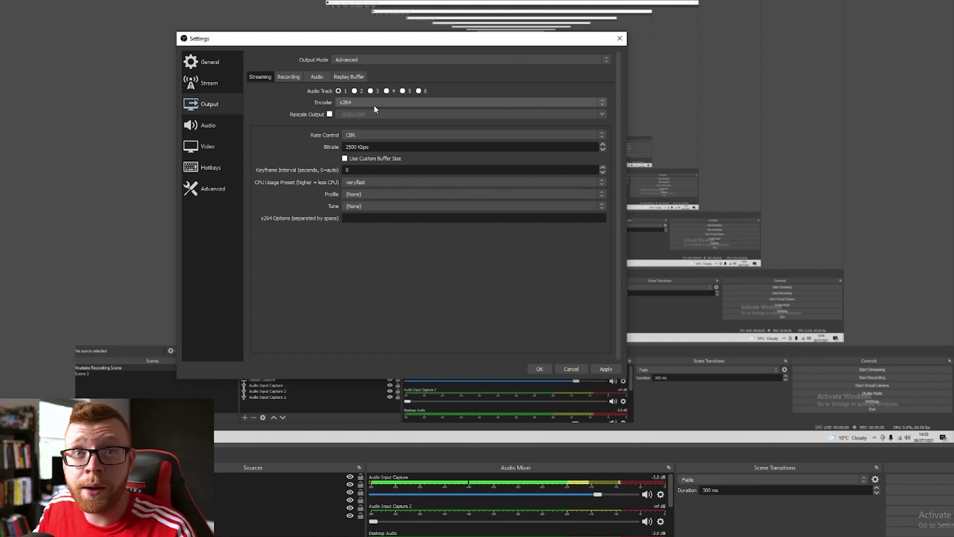
# Step: Enable Rescale Output at 1280x720, use 3000 Kbps bitrate, and keep the veryfast CPU preset
pyautogui.click(329, 114)
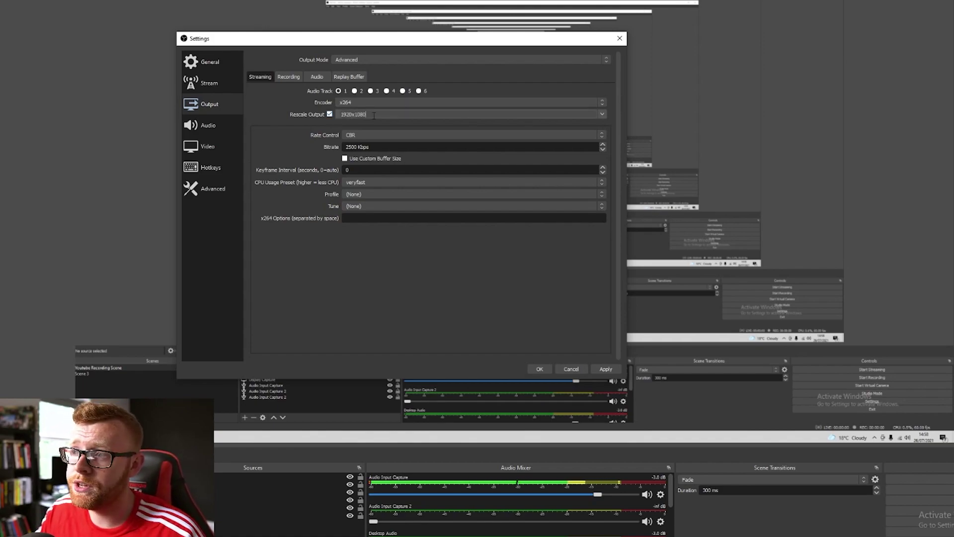
pyautogui.click(602, 114)
pyautogui.click(407, 139)
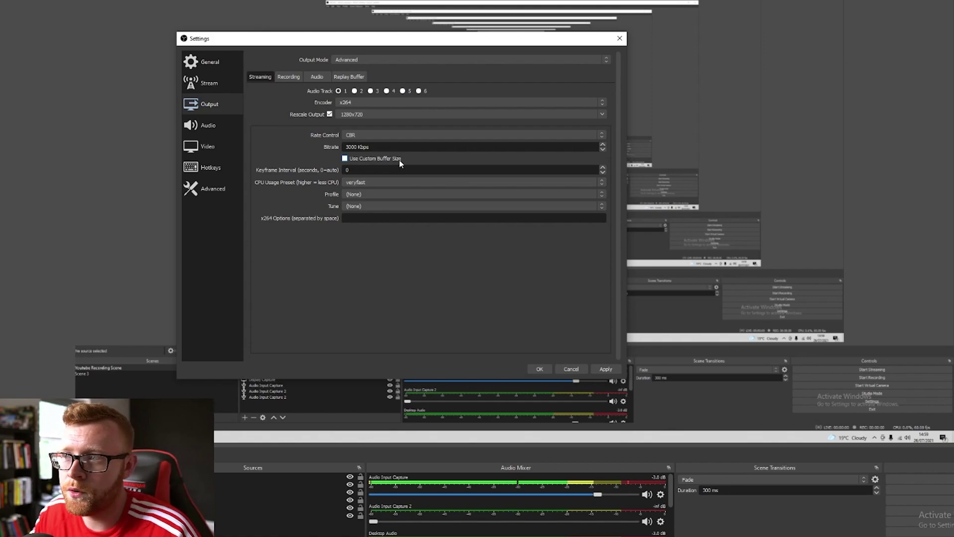
pyautogui.click(370, 183)
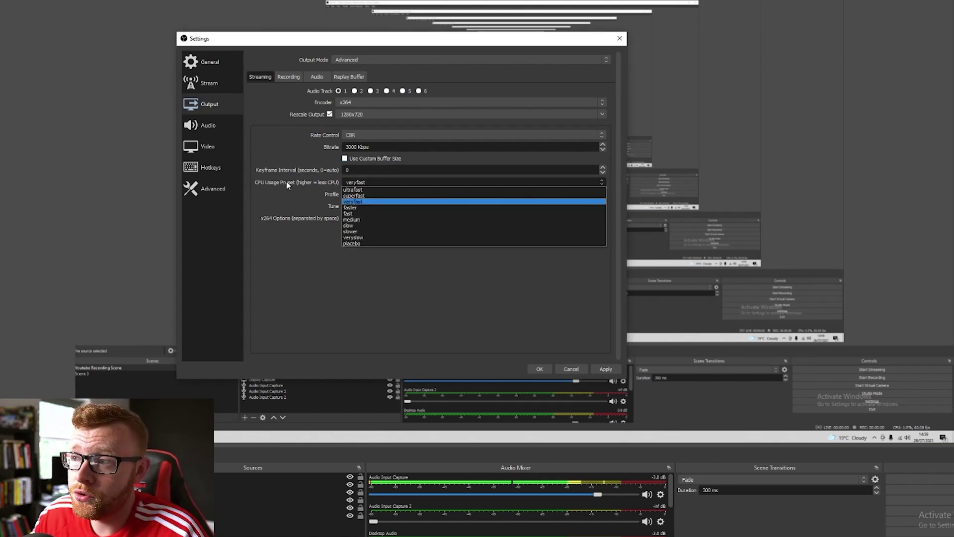
pyautogui.click(363, 202)
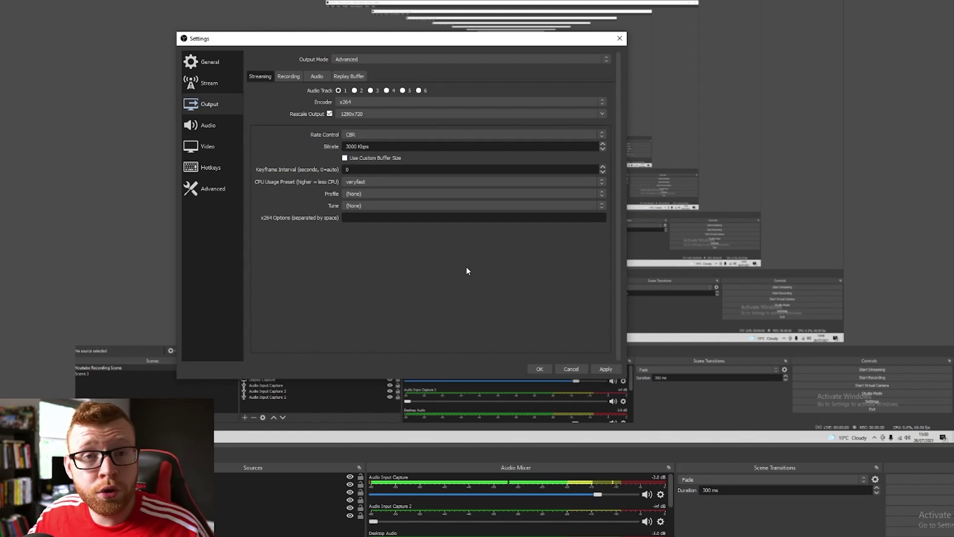
# Step: Switch the streaming encoder to NVIDIA NVENC H.264 and raise the bitrate to 2900 Kbps
pyautogui.click(367, 100)
pyautogui.click(369, 109)
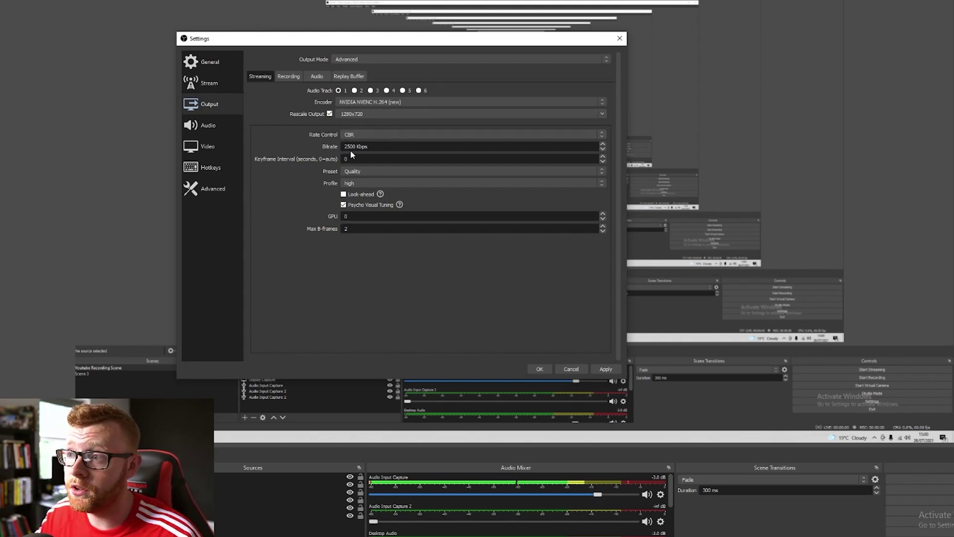
pyautogui.click(603, 144)
pyautogui.click(603, 144)
pyautogui.click(603, 144)
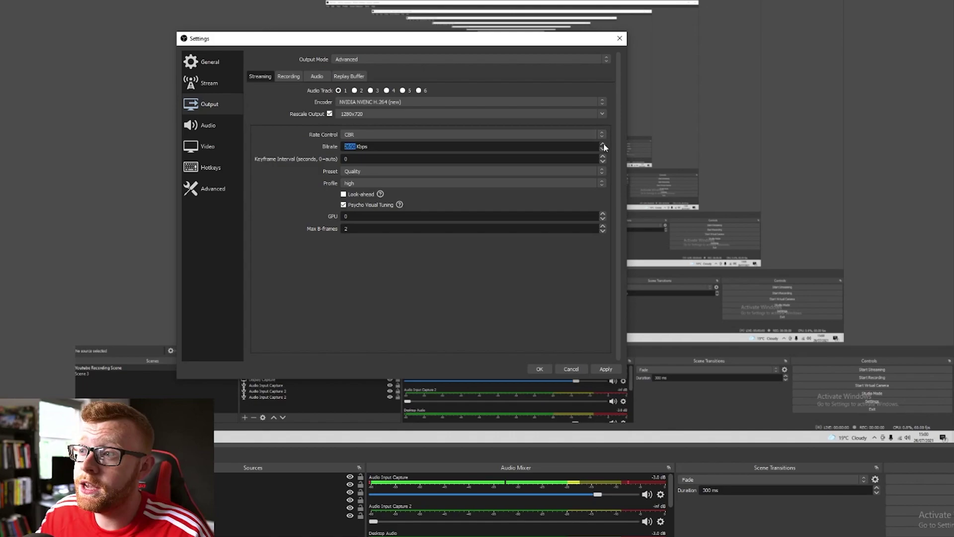
pyautogui.click(603, 144)
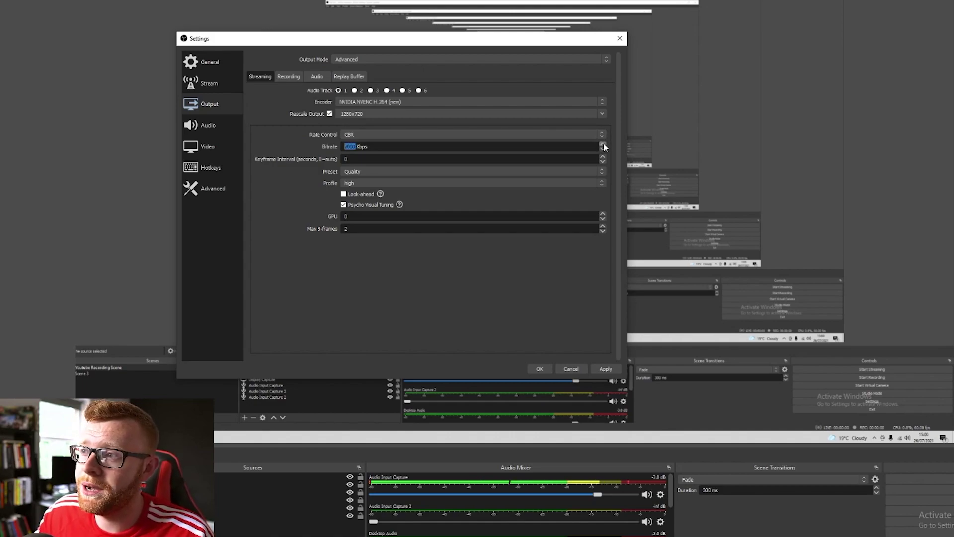
# Step: Set the NVENC preset to Performance and the profile to main
pyautogui.click(376, 171)
pyautogui.click(377, 191)
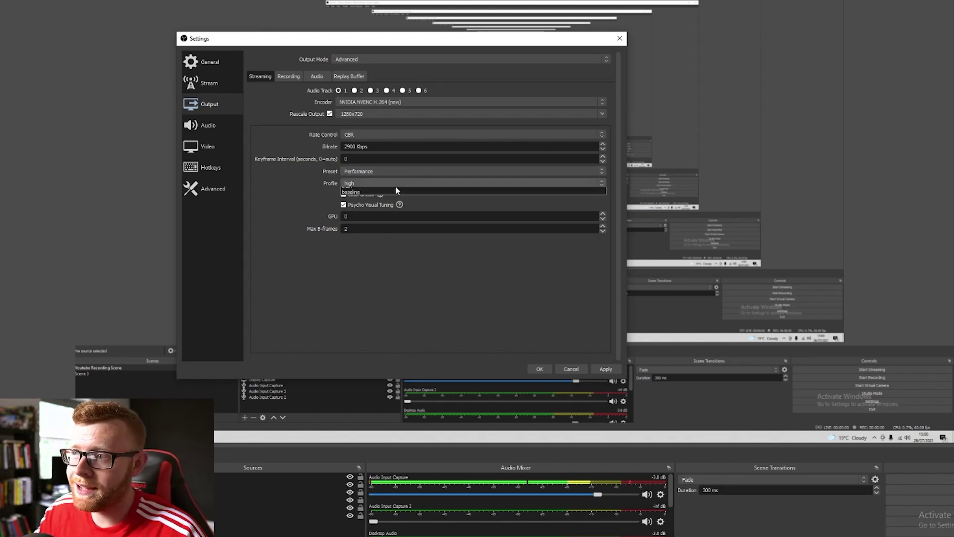
pyautogui.click(396, 184)
pyautogui.click(398, 193)
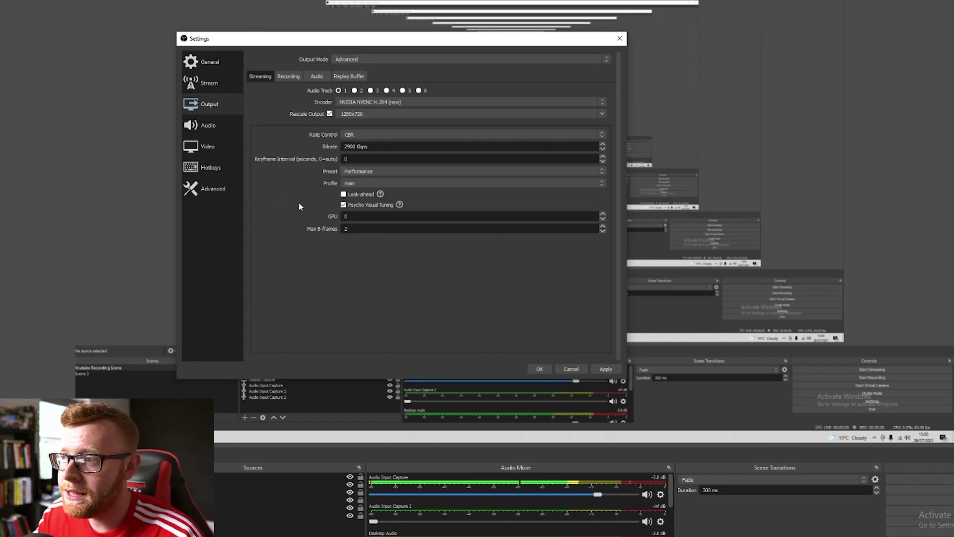